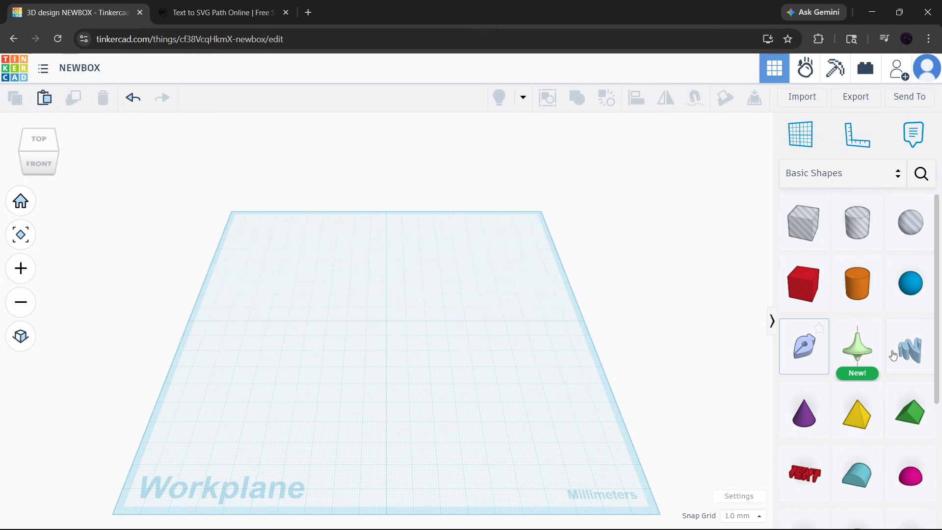
Place a Text shape from the Basic Shapes at the centre of the workplane.
{"action": "scroll", "coordinate": [893, 354], "scroll_direction": "down", "scroll_amount": 3}
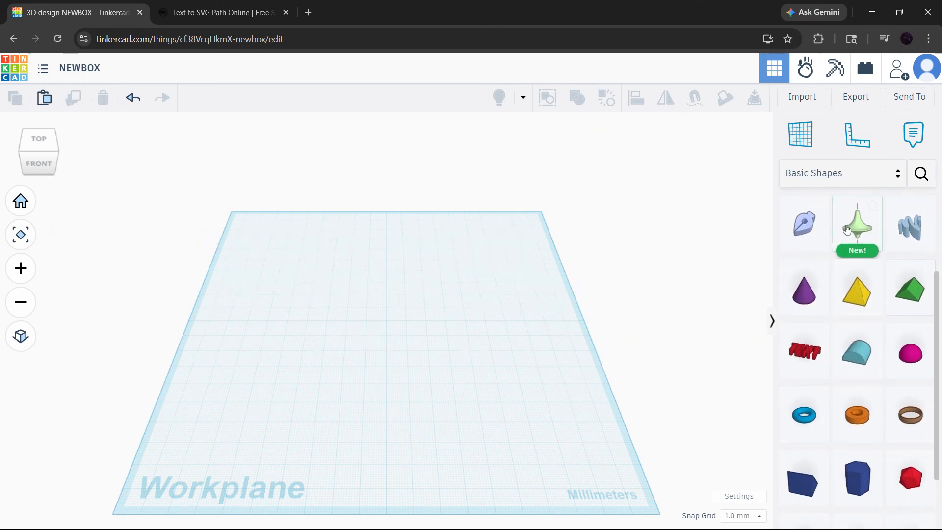
{"action": "scroll", "coordinate": [859, 305], "scroll_direction": "up", "scroll_amount": 3}
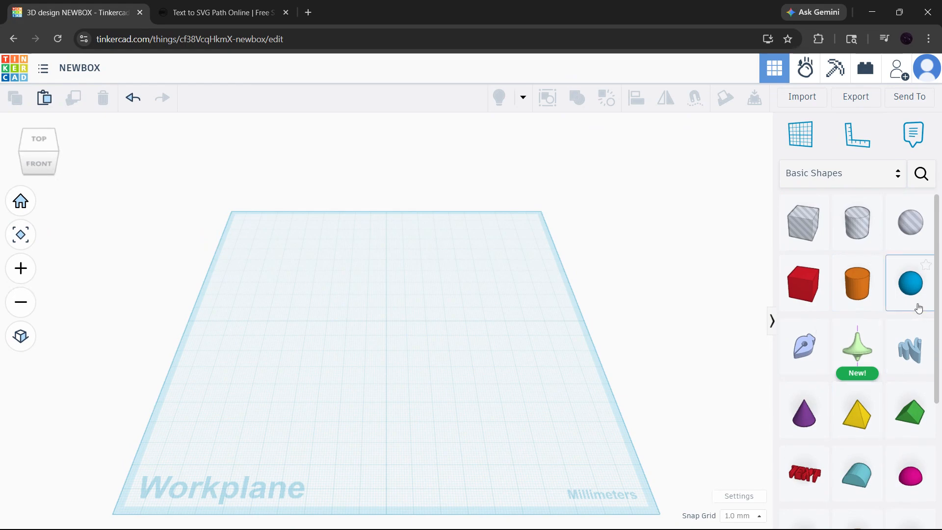
{"action": "scroll", "coordinate": [919, 307], "scroll_direction": "down", "scroll_amount": 5}
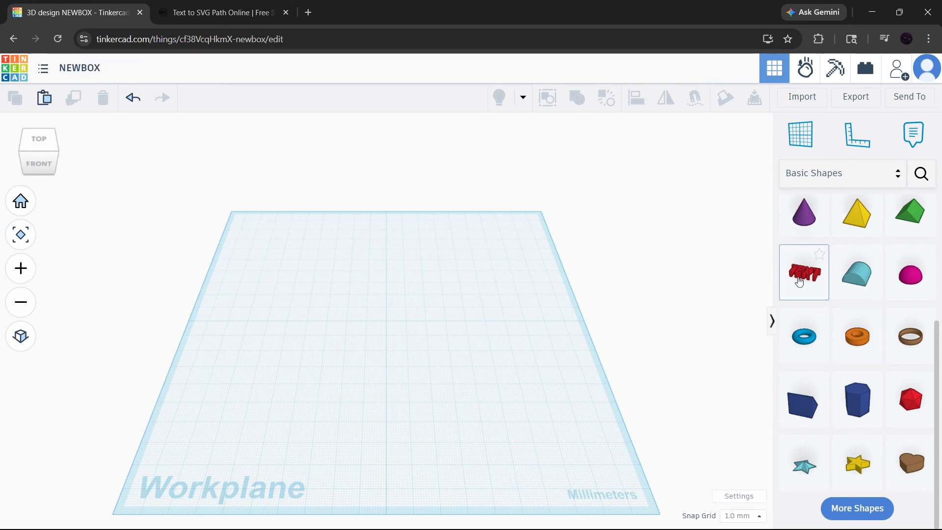
{"action": "left_click_drag", "start_coordinate": [799, 279], "coordinate": [386, 324]}
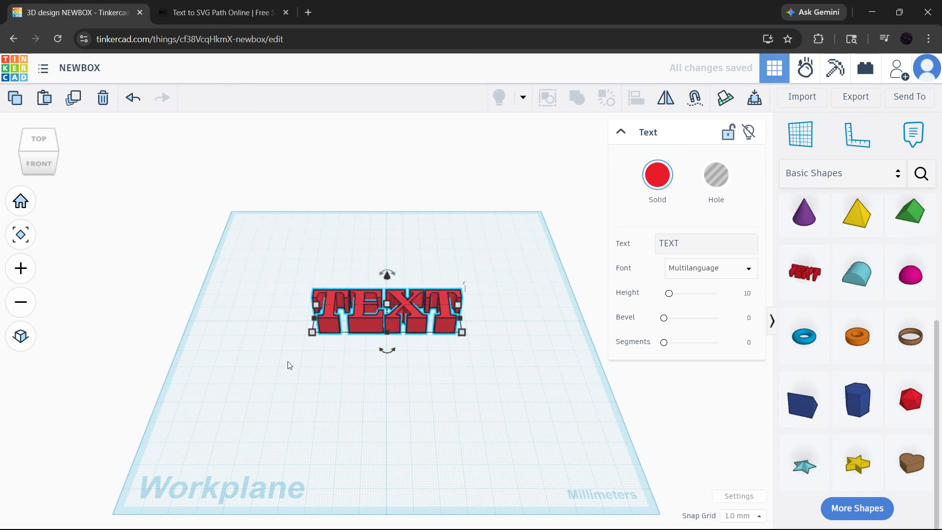
Replace the text shape's wording with LOGO in capital letters.
{"action": "right_click_drag", "start_coordinate": [365, 364], "coordinate": [365, 419]}
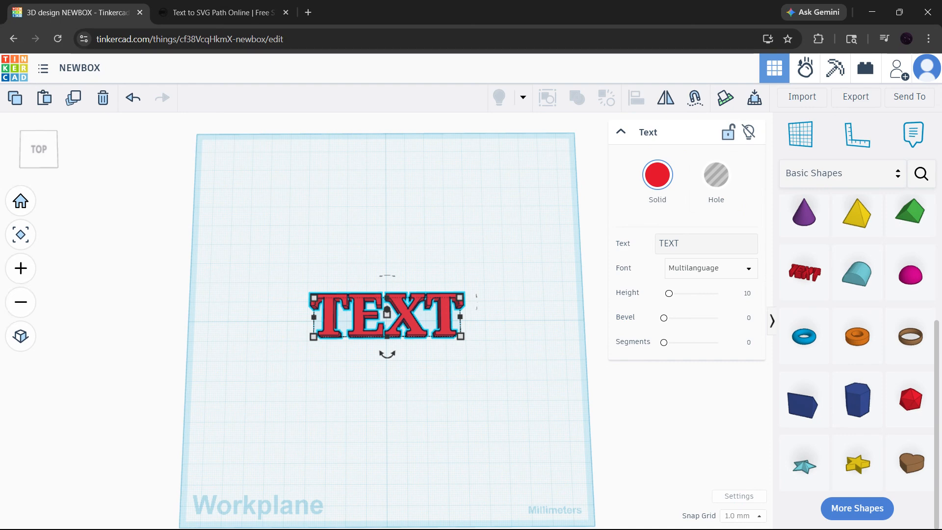
{"action": "left_click", "coordinate": [679, 244]}
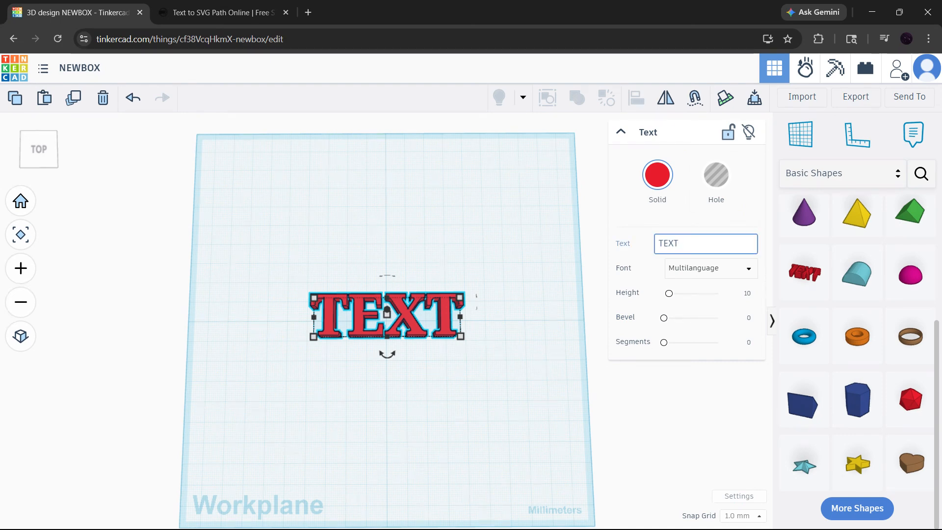
{"action": "key", "text": "BackSpace"}
{"action": "key", "text": "BackSpace"}
{"action": "key", "text": "BackSpace"}
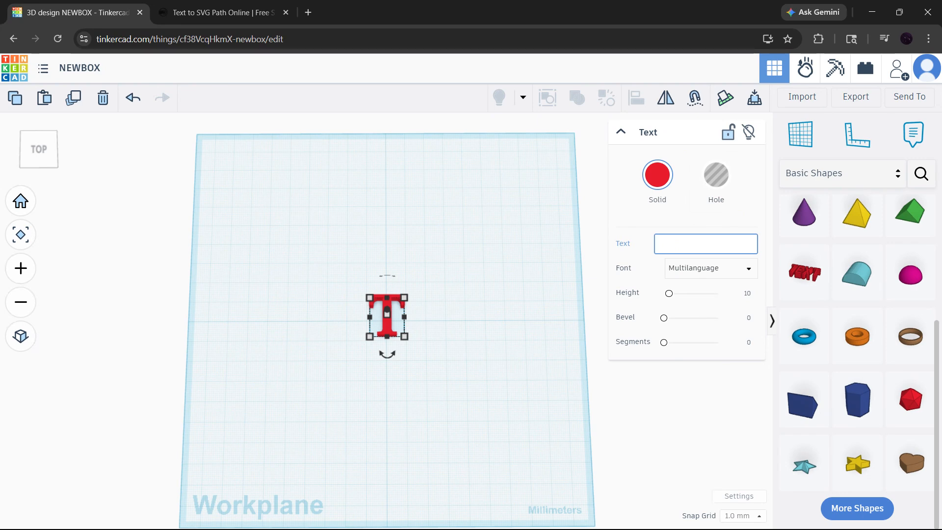
{"action": "type", "text": "lo"}
{"action": "key", "text": "BackSpace"}
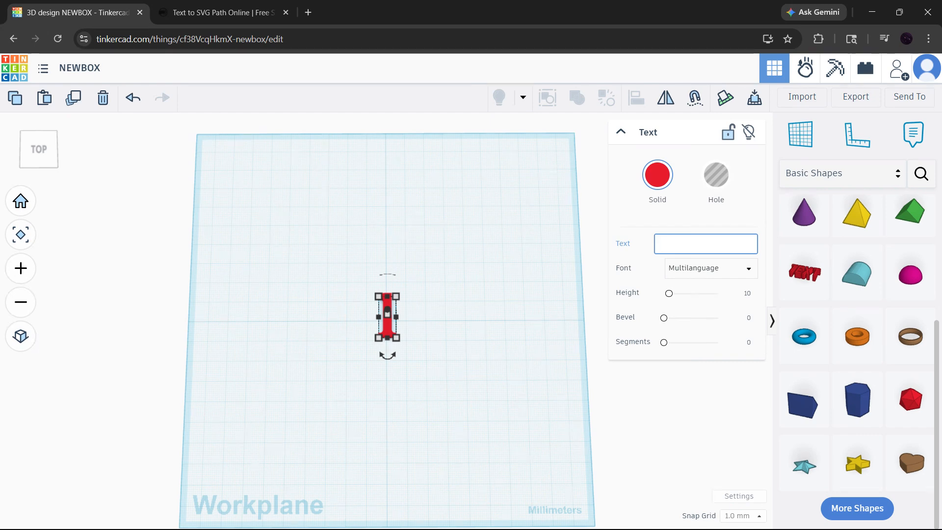
{"action": "type", "text": "LOGO"}
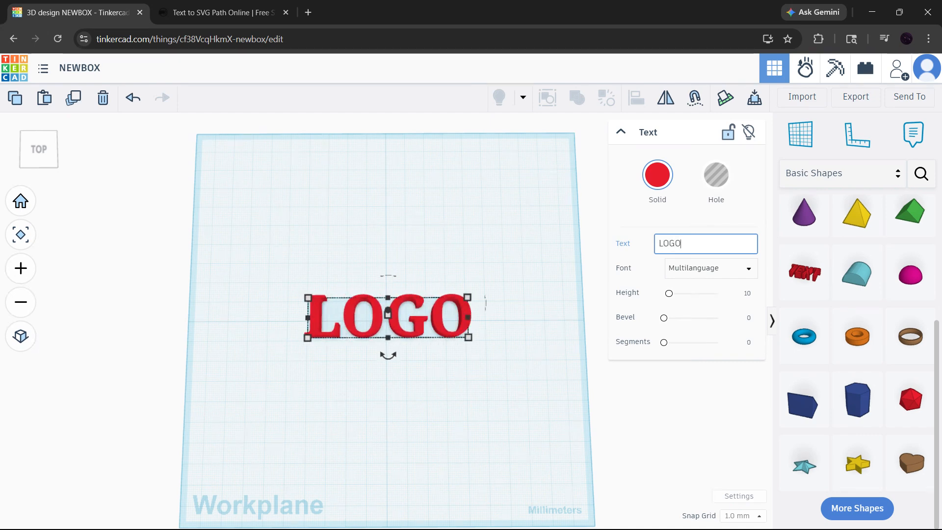
Try the Sans and Sans Mono fonts on the LOGO text and settle on Serif.
{"action": "left_click", "coordinate": [725, 268]}
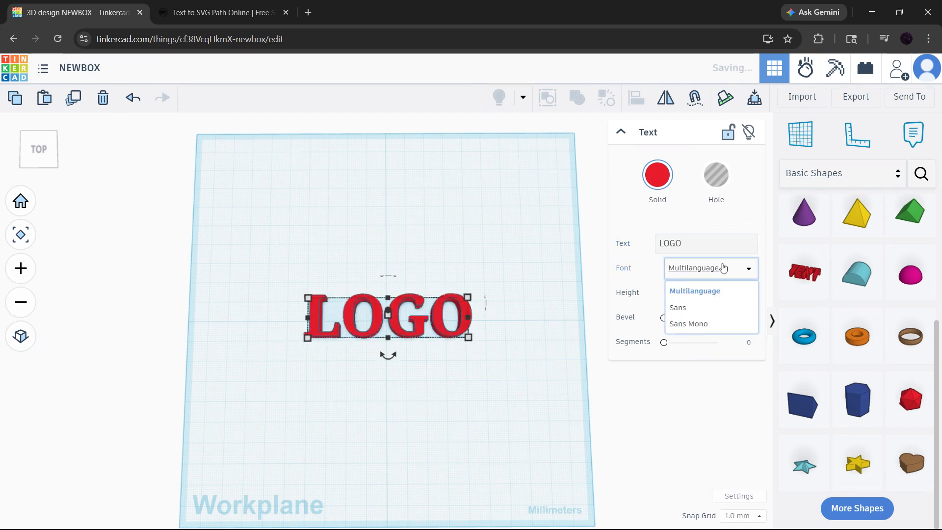
{"action": "left_click", "coordinate": [704, 309]}
{"action": "left_click", "coordinate": [739, 269]}
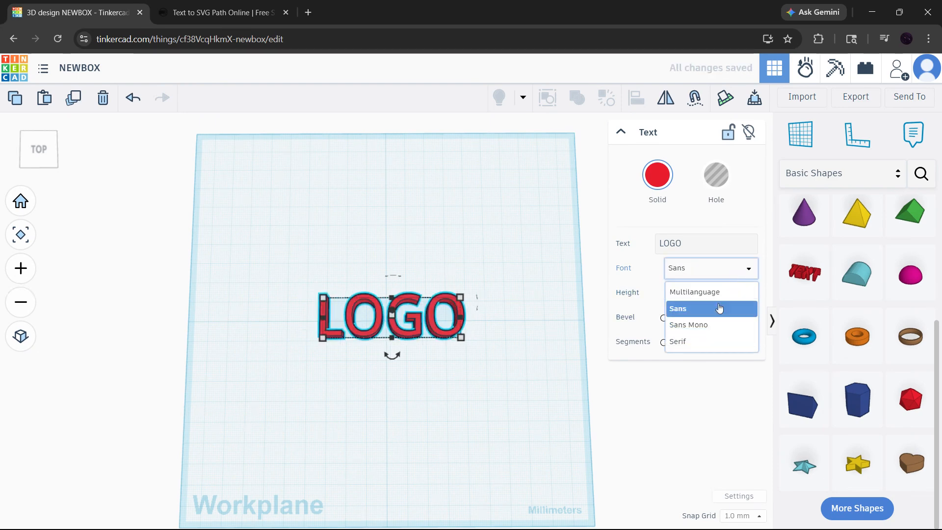
{"action": "left_click", "coordinate": [709, 324]}
{"action": "left_click", "coordinate": [741, 270]}
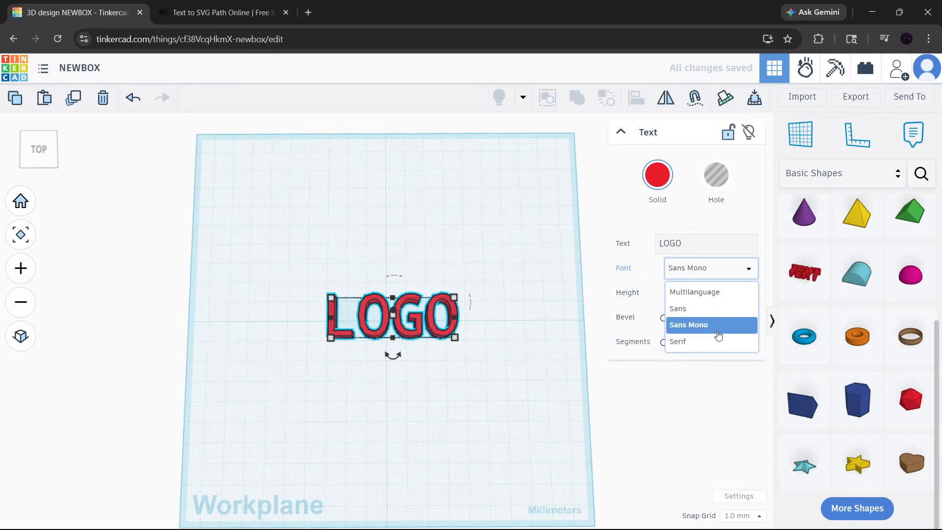
{"action": "left_click", "coordinate": [715, 342]}
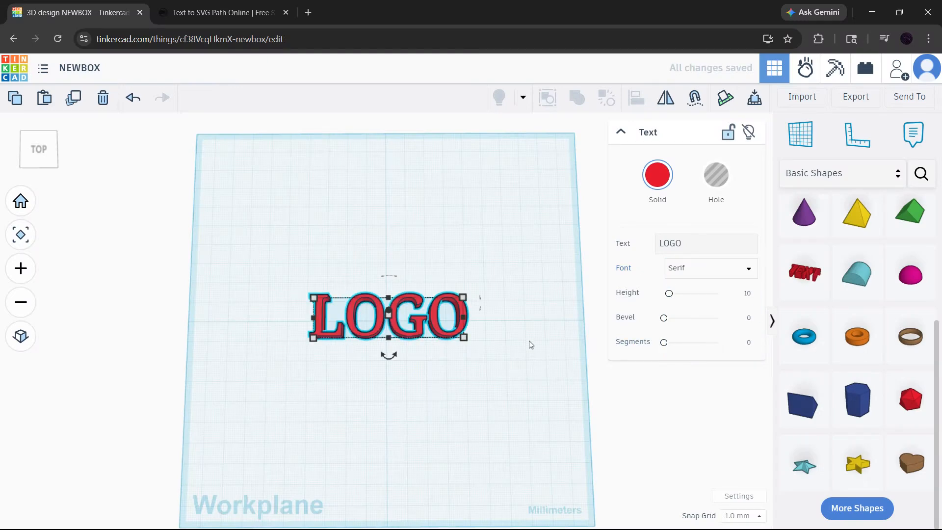
Set the LOGO text's bevel to 2.5.
{"action": "mouse_move", "coordinate": [314, 339]}
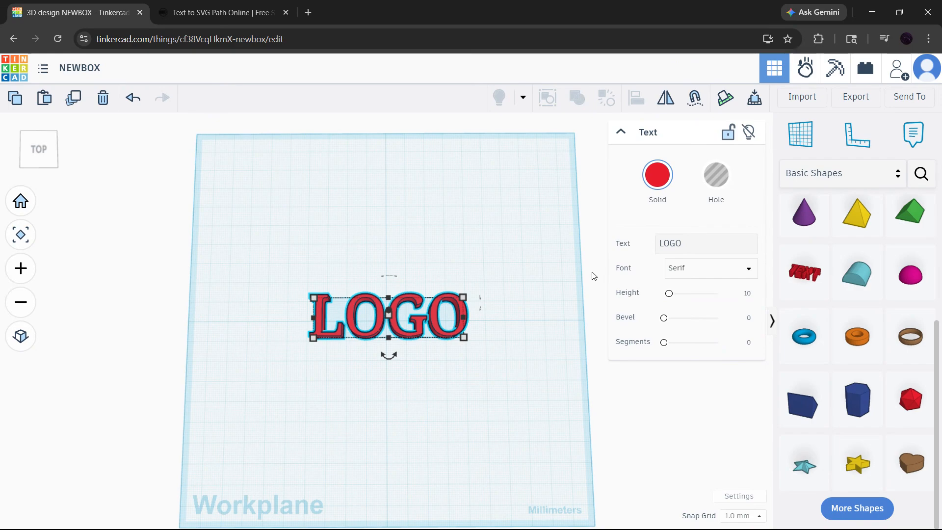
{"action": "scroll", "coordinate": [383, 348], "scroll_direction": "up", "scroll_amount": 4}
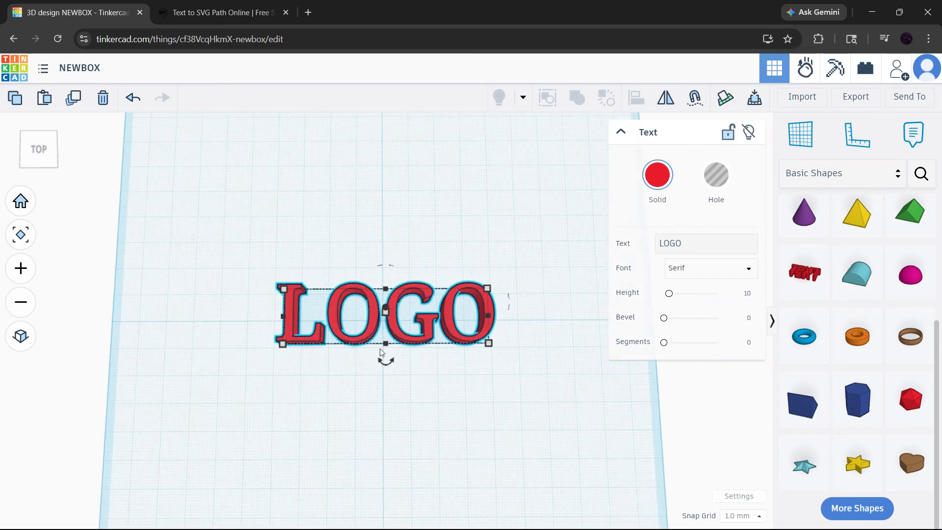
{"action": "scroll", "coordinate": [550, 343], "scroll_direction": "up", "scroll_amount": 1}
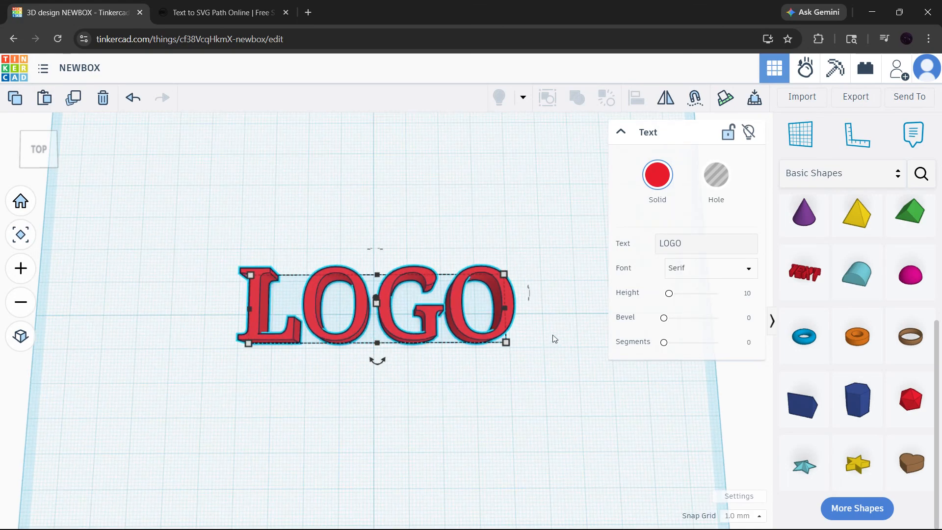
{"action": "left_click", "coordinate": [548, 347]}
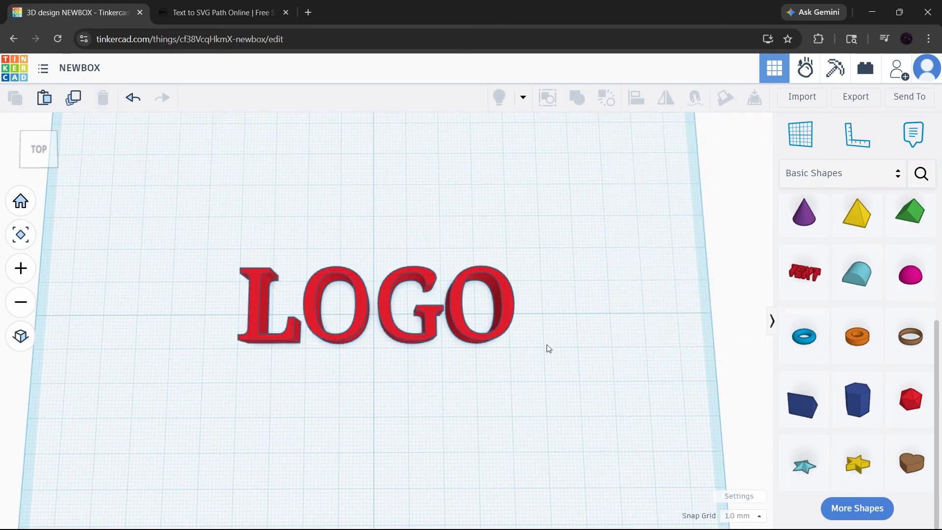
{"action": "left_click", "coordinate": [510, 316]}
{"action": "left_click_drag", "start_coordinate": [666, 321], "coordinate": [724, 325]}
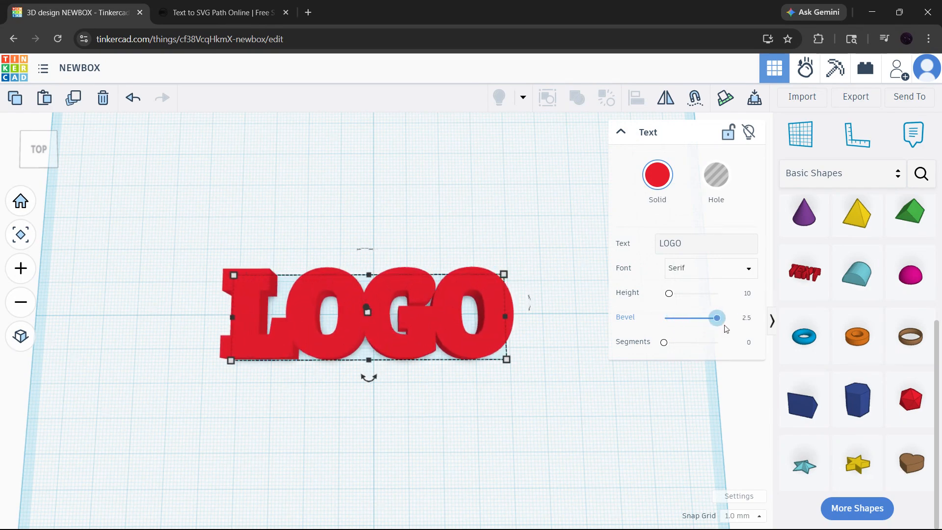
{"action": "right_click_drag", "start_coordinate": [618, 361], "coordinate": [525, 291]}
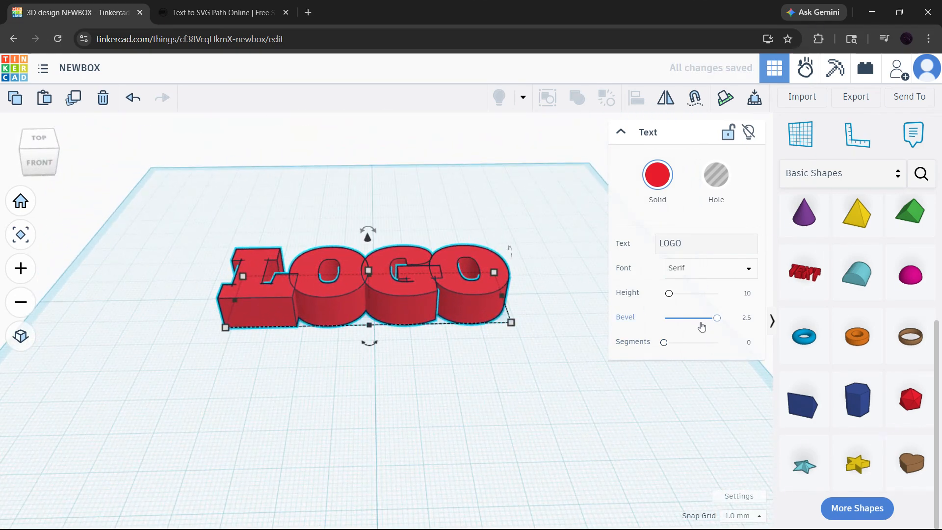
Set the LOGO text's segments to 5 and its bevel to 0.
{"action": "left_click_drag", "start_coordinate": [716, 319], "coordinate": [755, 351]}
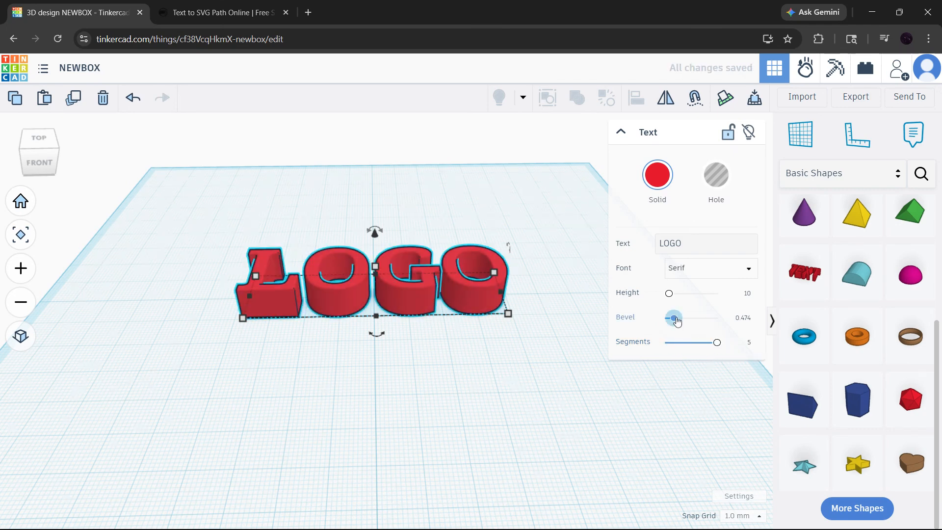
{"action": "left_click_drag", "start_coordinate": [674, 318], "coordinate": [662, 322]}
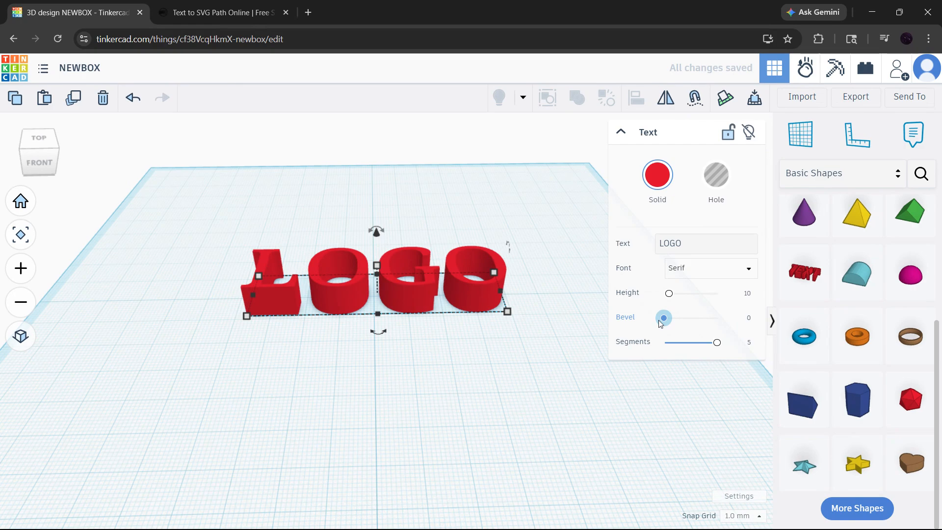
{"action": "left_click", "coordinate": [541, 291]}
Resize the LOGO text's footprint from its front corner to about 79.84 by 16.93 mm.
{"action": "right_click_drag", "start_coordinate": [500, 242], "coordinate": [510, 289]}
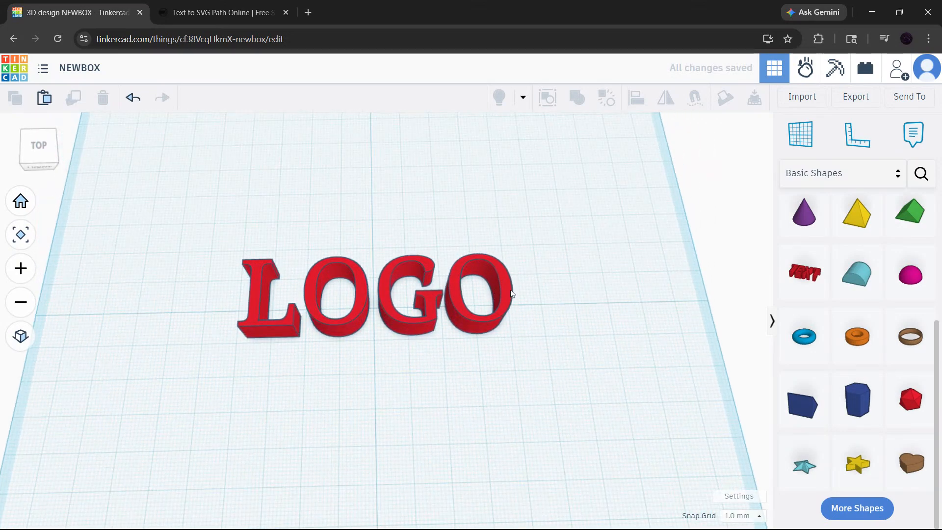
{"action": "left_click", "coordinate": [510, 293]}
{"action": "mouse_move", "coordinate": [510, 336]}
{"action": "left_mouse_down"}
{"action": "mouse_move", "coordinate": [599, 384]}
{"action": "mouse_move", "coordinate": [530, 381]}
{"action": "mouse_move", "coordinate": [523, 325]}
{"action": "left_mouse_up"}
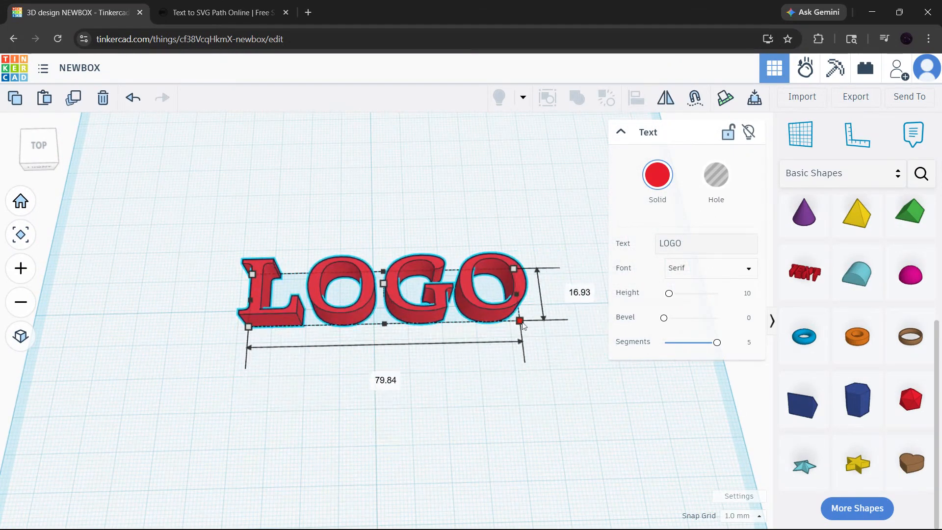
{"action": "left_click", "coordinate": [469, 362]}
Lower the LOGO text's overall height to 6 mm.
{"action": "right_click_drag", "start_coordinate": [411, 352], "coordinate": [404, 324]}
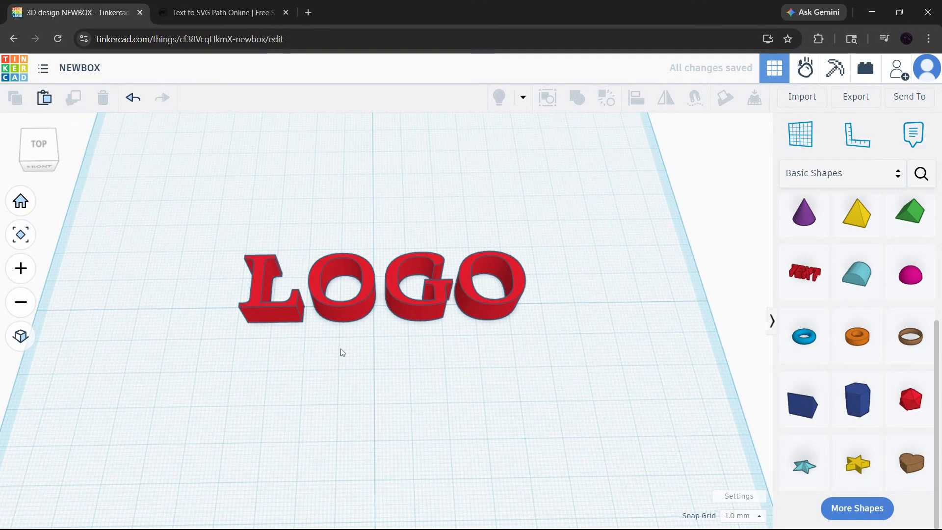
{"action": "left_click", "coordinate": [403, 313]}
{"action": "right_click_drag", "start_coordinate": [427, 322], "coordinate": [428, 300]}
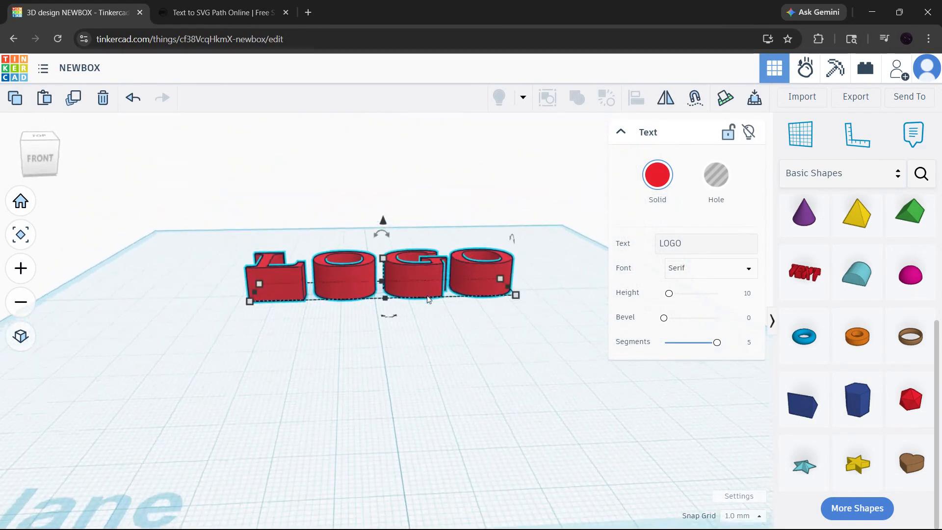
{"action": "mouse_move", "coordinate": [386, 258]}
{"action": "left_mouse_down"}
{"action": "mouse_move", "coordinate": [386, 290]}
{"action": "mouse_move", "coordinate": [382, 253]}
{"action": "mouse_move", "coordinate": [382, 274]}
{"action": "left_mouse_up"}
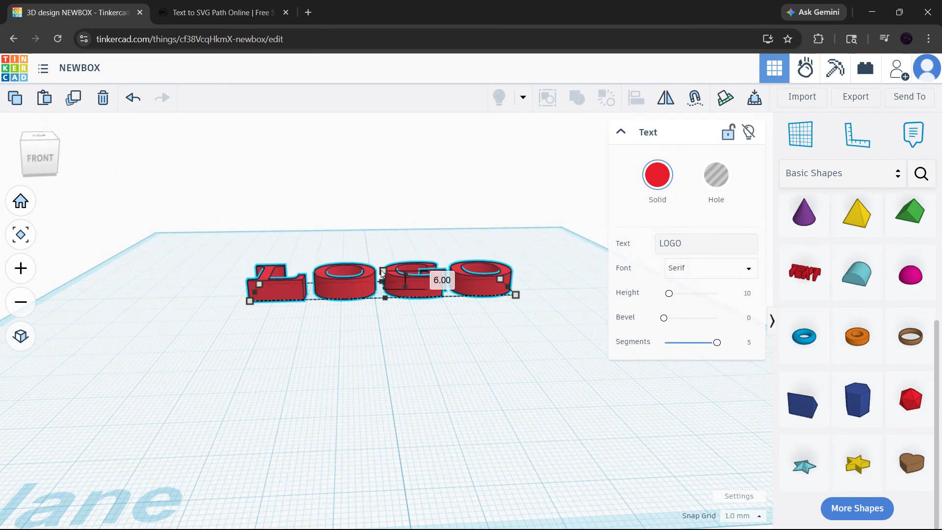
{"action": "left_click", "coordinate": [427, 353]}
Move the LOGO text about 80 mm toward the back edge of the workplane and 3 mm sideways.
{"action": "right_click_drag", "start_coordinate": [419, 298], "coordinate": [395, 363]}
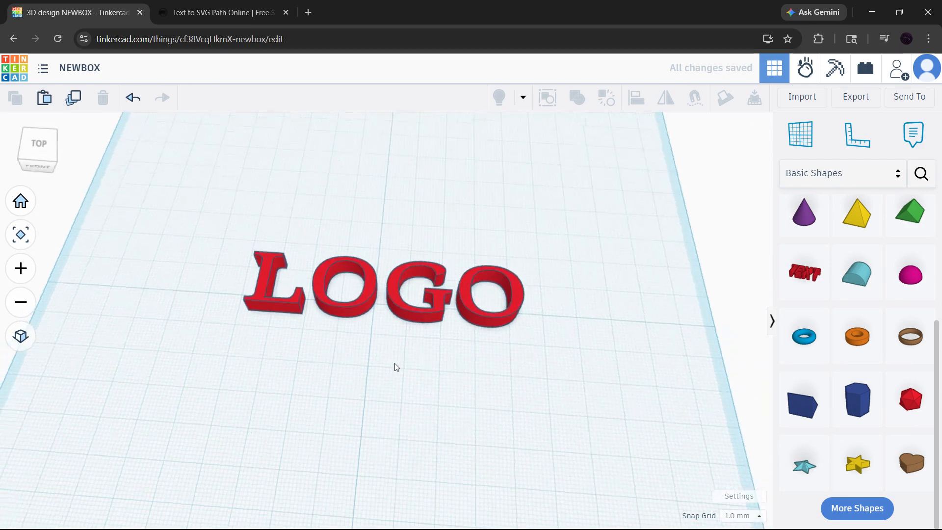
{"action": "left_click", "coordinate": [20, 201]}
{"action": "right_click_drag", "start_coordinate": [396, 309], "coordinate": [395, 376]}
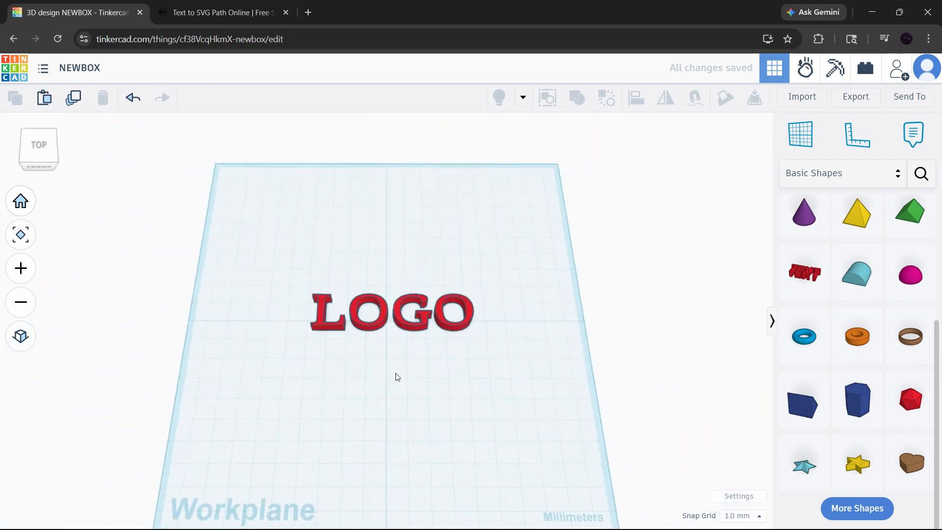
{"action": "scroll", "coordinate": [390, 328], "scroll_direction": "up", "scroll_amount": 5}
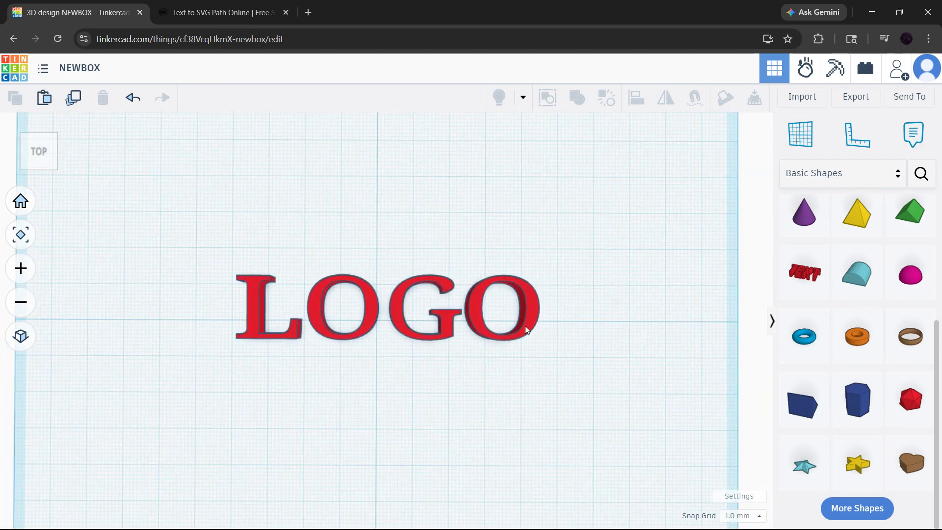
{"action": "left_click", "coordinate": [448, 320]}
{"action": "scroll", "coordinate": [387, 322], "scroll_direction": "down", "scroll_amount": 5}
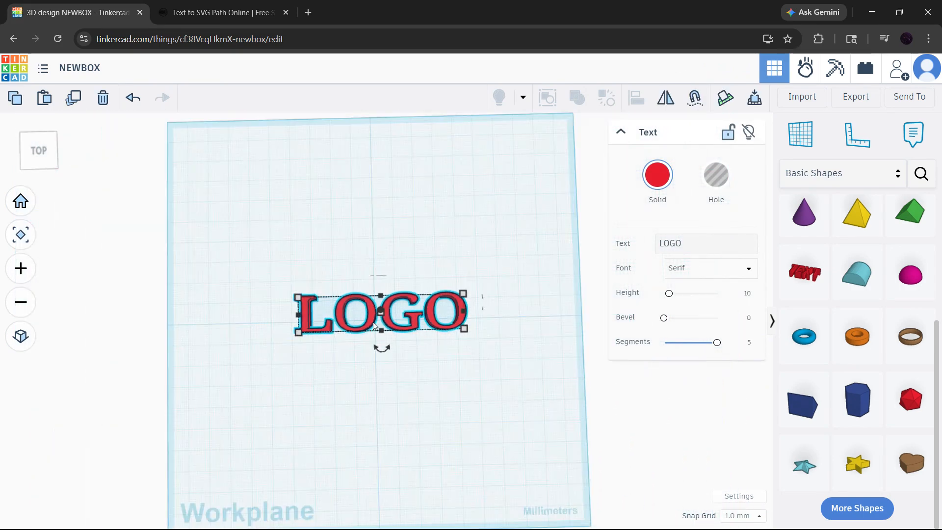
{"action": "left_click_drag", "start_coordinate": [387, 321], "coordinate": [378, 175]}
{"action": "left_click", "coordinate": [21, 201]}
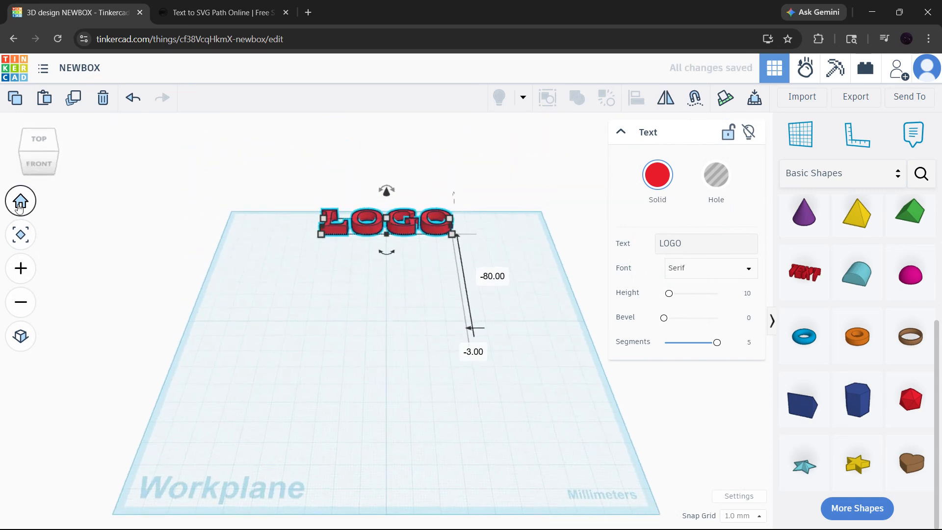
{"action": "left_click", "coordinate": [248, 314]}
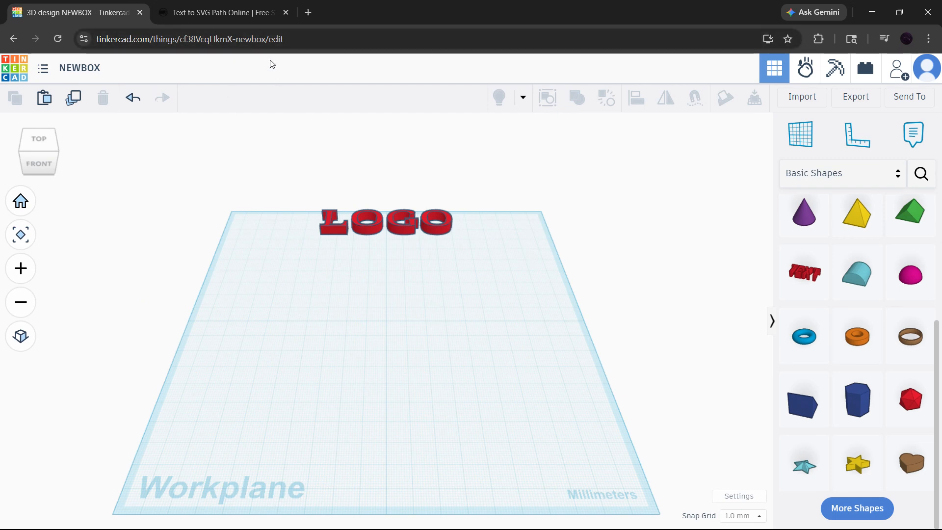
Switch to the Text to SVG generator and examine its text entry, font settings and preview.
{"action": "left_click", "coordinate": [173, 16]}
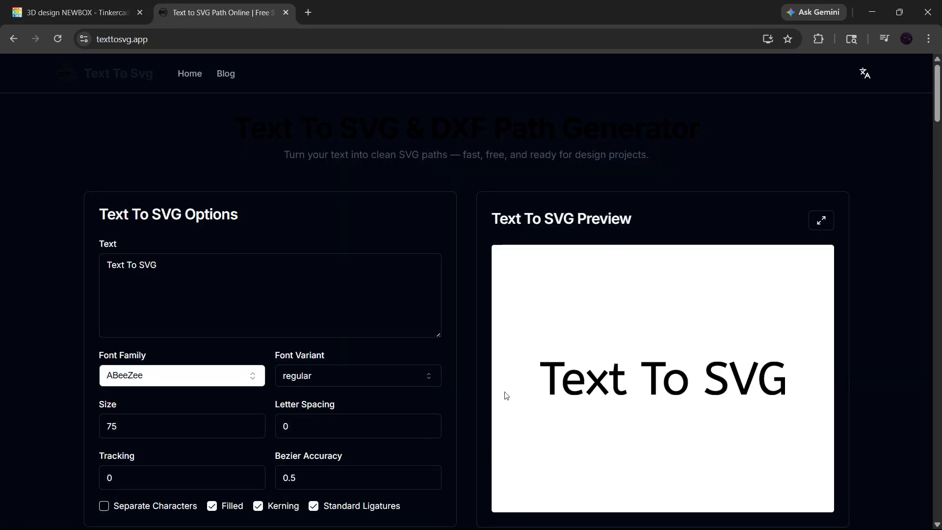
{"action": "scroll", "coordinate": [560, 397], "scroll_direction": "down", "scroll_amount": 2}
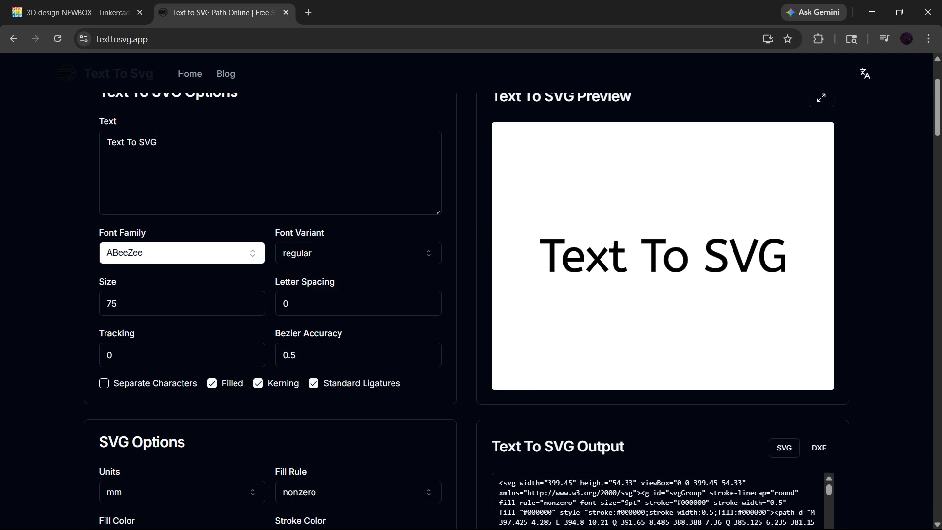
{"action": "key", "text": "ctrl+shift+Left"}
{"action": "key", "text": "ctrl+shift+Left"}
{"action": "key", "text": "ctrl+shift+Left"}
{"action": "key", "text": "Right"}
{"action": "scroll", "coordinate": [185, 234], "scroll_direction": "down", "scroll_amount": 2}
Browse the generator's font library and its SVG download options, and return to the Tinkercad design.
{"action": "left_click", "coordinate": [251, 138]}
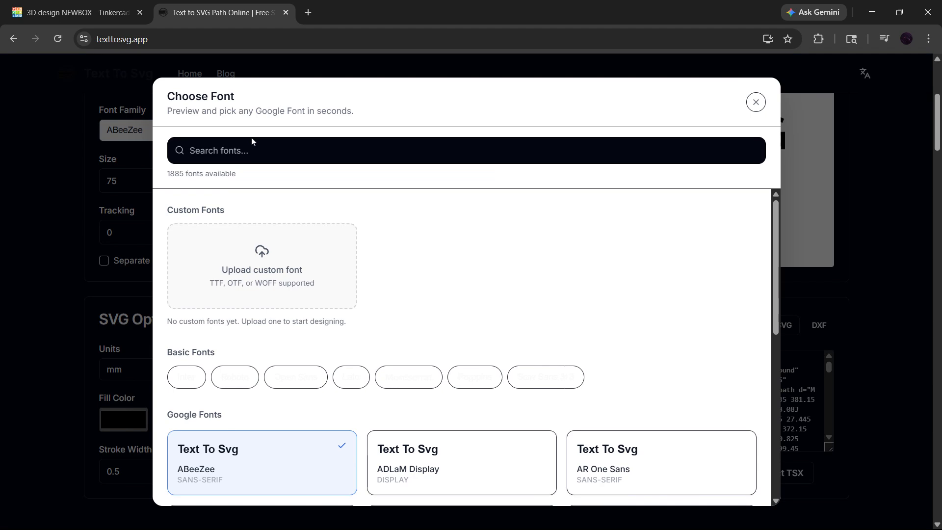
{"action": "scroll", "coordinate": [417, 389], "scroll_direction": "down", "scroll_amount": 10}
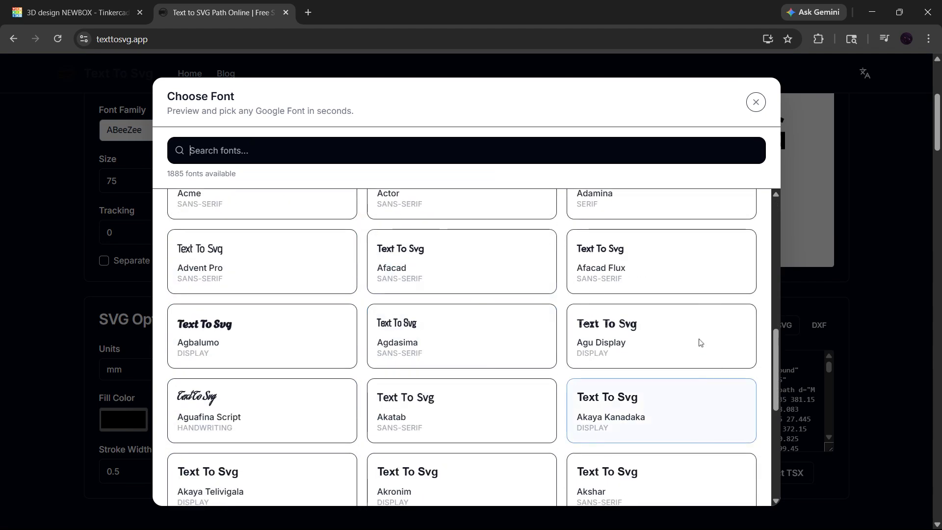
{"action": "left_click", "coordinate": [64, 289]}
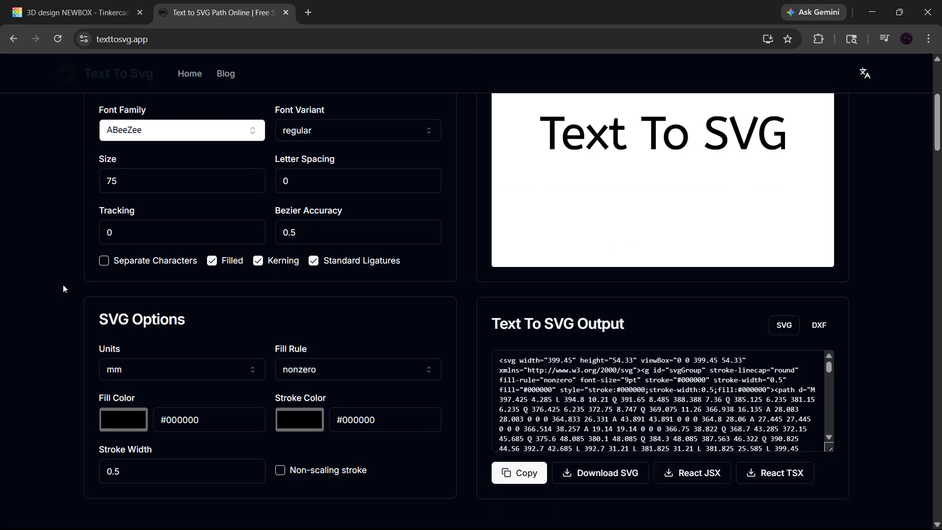
{"action": "scroll", "coordinate": [561, 365], "scroll_direction": "down", "scroll_amount": 2}
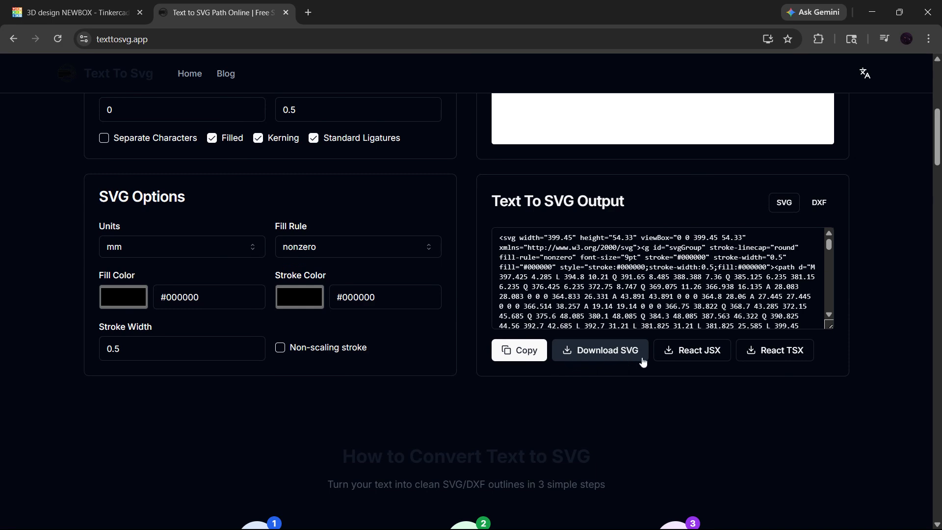
{"action": "left_click", "coordinate": [286, 12]}
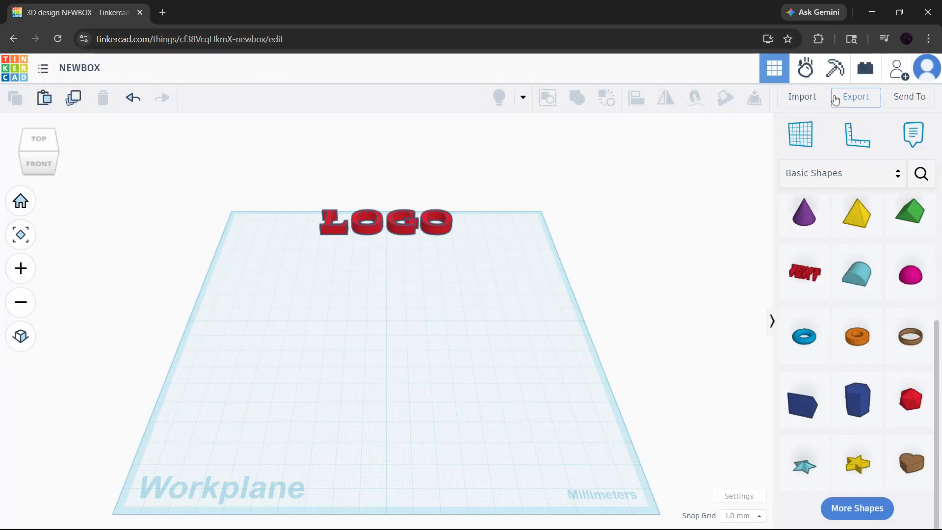
Import the file text-to-svg-1775134838987.svg into the design at 10% scale.
{"action": "left_click", "coordinate": [802, 97]}
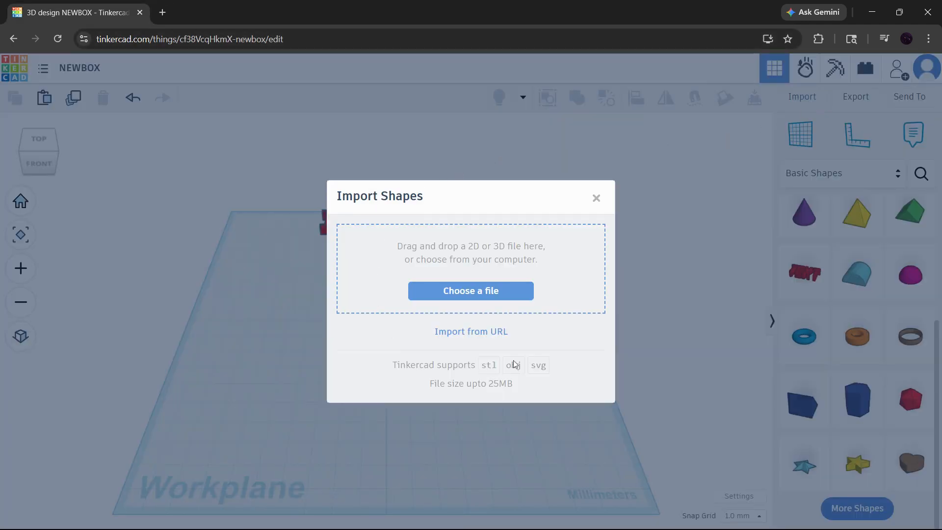
{"action": "left_click", "coordinate": [501, 300]}
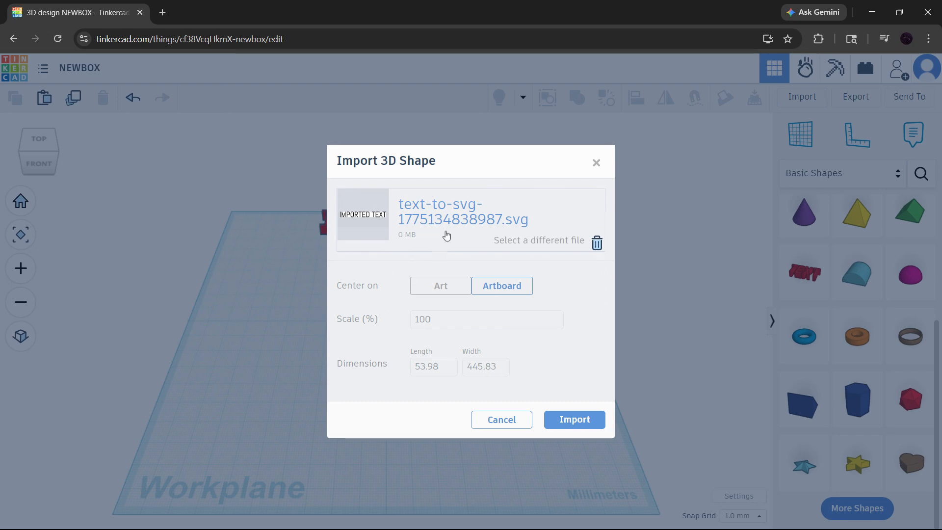
{"action": "double_click", "coordinate": [411, 320]}
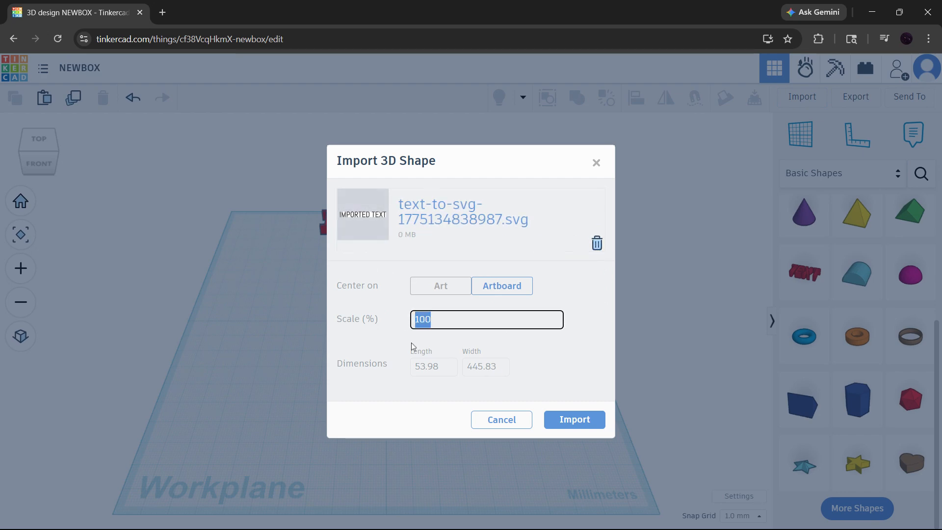
{"action": "type", "text": "1"}
{"action": "left_click", "coordinate": [584, 309]}
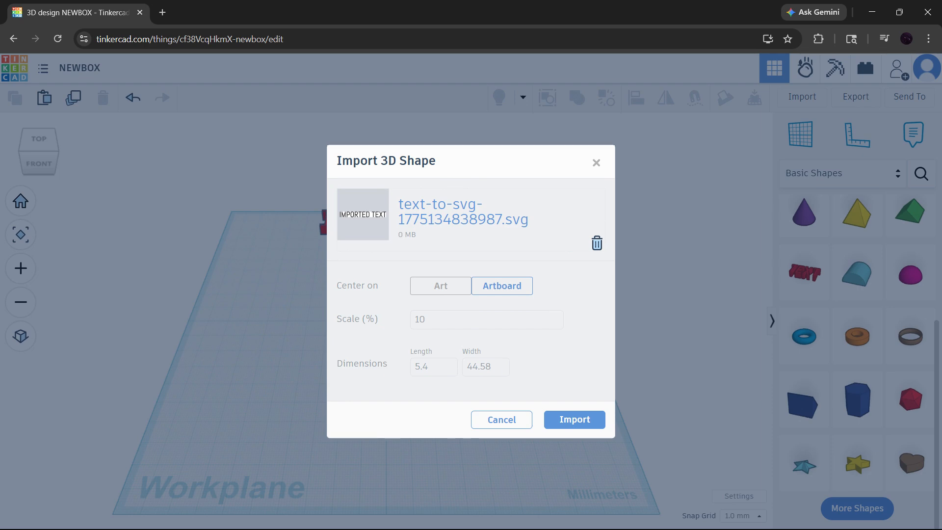
{"action": "left_click", "coordinate": [553, 422]}
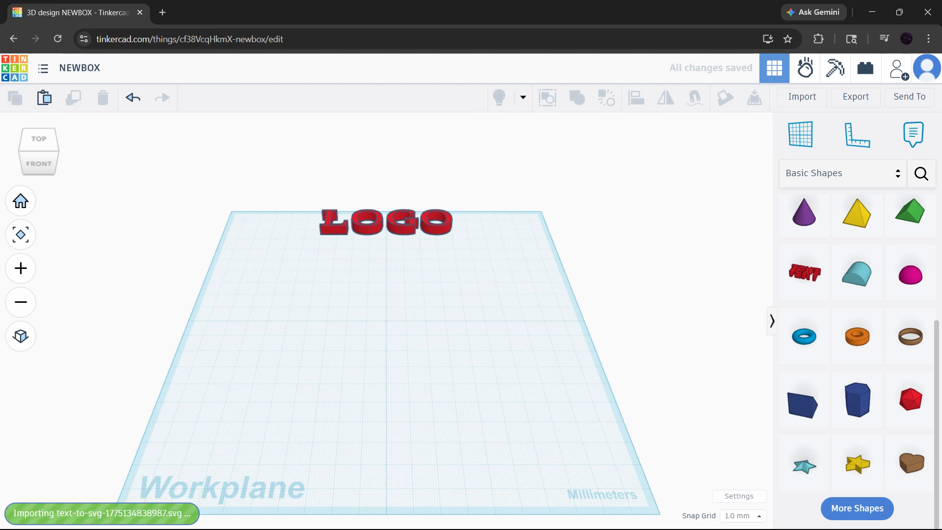
Enlarge the imported text's footprint from its front corner until it is about 26 mm deep.
{"action": "right_click_drag", "start_coordinate": [400, 333], "coordinate": [391, 381]}
{"action": "scroll", "coordinate": [383, 337], "scroll_direction": "up", "scroll_amount": 5}
{"action": "scroll", "coordinate": [398, 322], "scroll_direction": "up", "scroll_amount": 4}
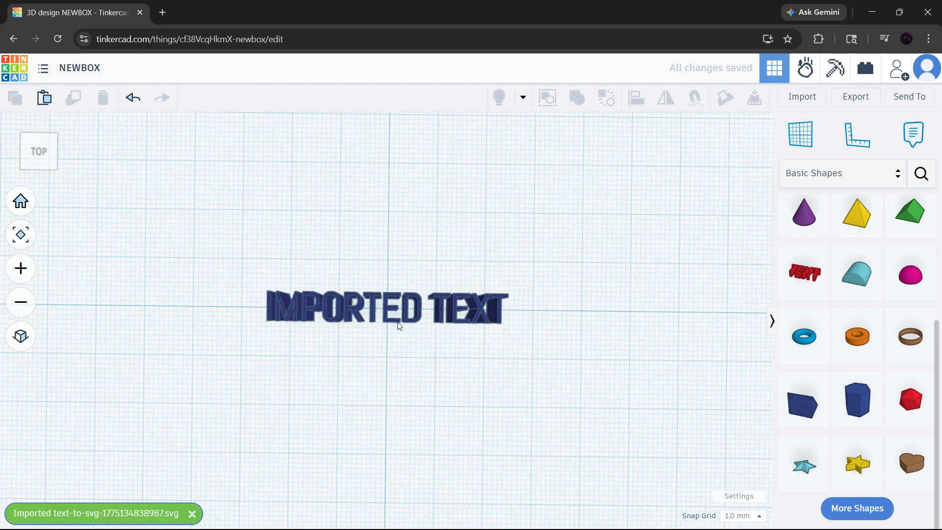
{"action": "left_click_drag", "start_coordinate": [178, 226], "coordinate": [741, 391]}
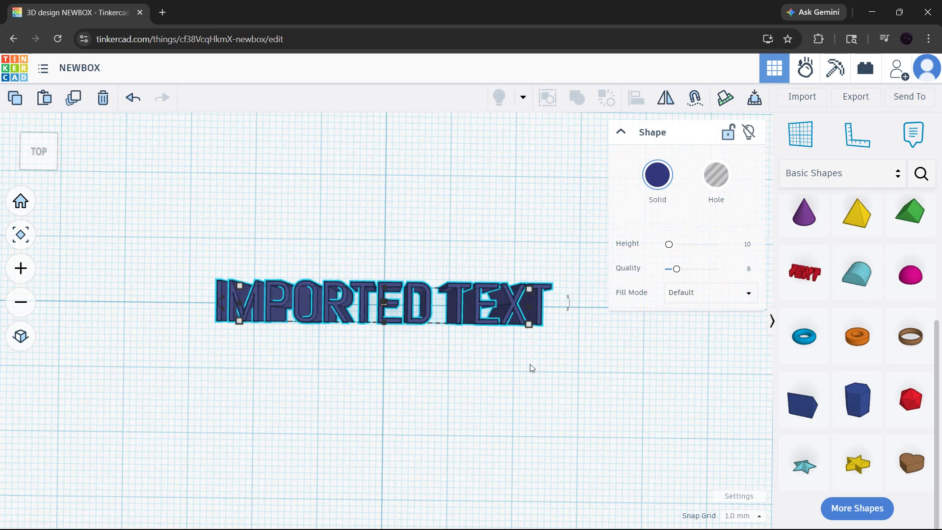
{"action": "mouse_move", "coordinate": [532, 369]}
{"action": "right_mouse_down"}
{"action": "mouse_move", "coordinate": [589, 374]}
{"action": "mouse_move", "coordinate": [532, 381]}
{"action": "right_mouse_up"}
{"action": "scroll", "coordinate": [571, 368], "scroll_direction": "down", "scroll_amount": 4}
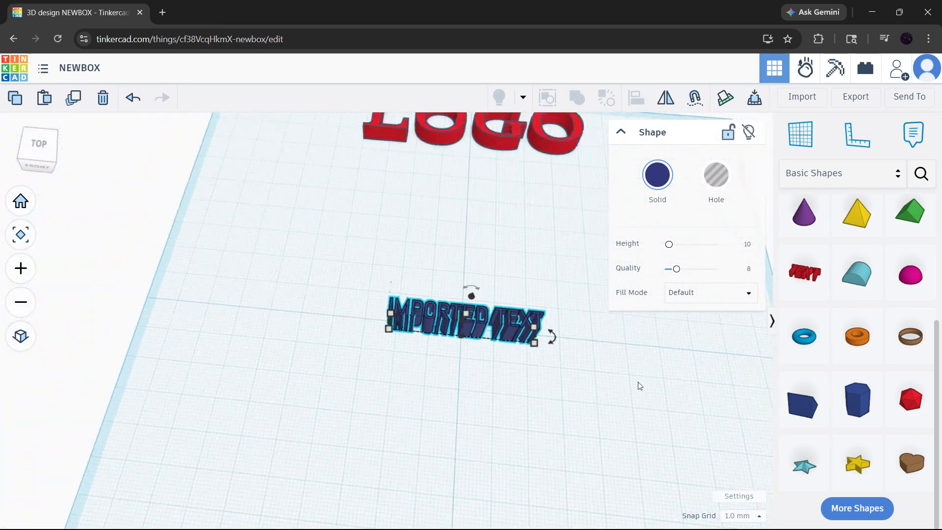
{"action": "left_click", "coordinate": [20, 201]}
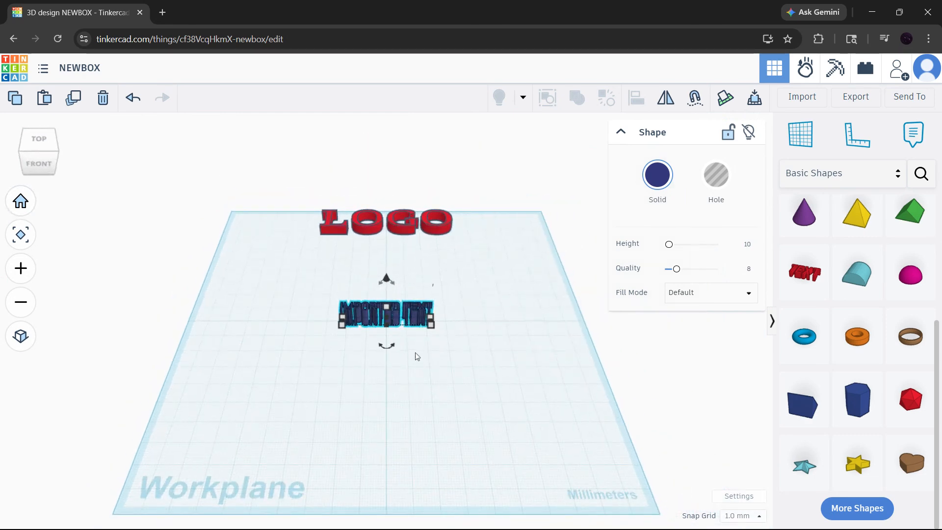
{"action": "left_click_drag", "start_coordinate": [433, 330], "coordinate": [520, 344]}
{"action": "left_click", "coordinate": [480, 377]}
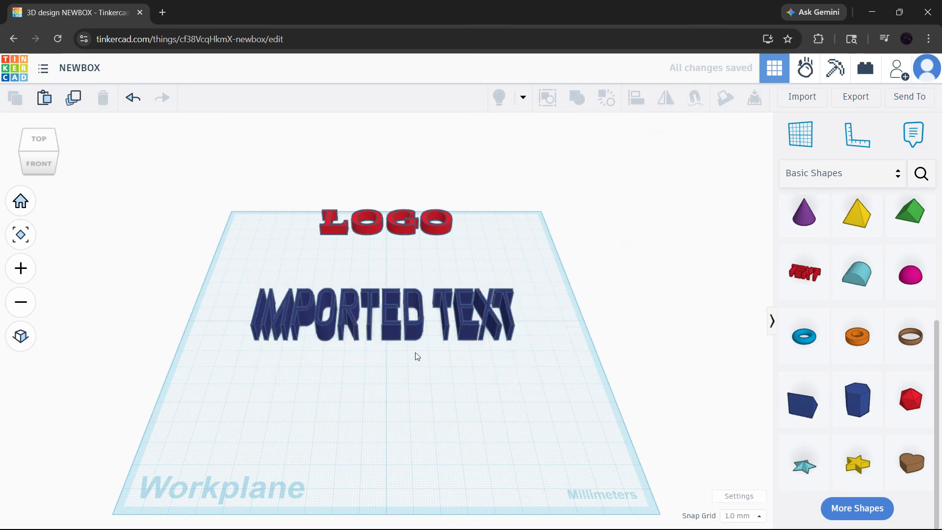
Recolor the imported text with the dark orange preset solid color.
{"action": "mouse_move", "coordinate": [415, 353]}
{"action": "right_mouse_down"}
{"action": "mouse_move", "coordinate": [419, 404]}
{"action": "mouse_move", "coordinate": [415, 349]}
{"action": "right_mouse_up"}
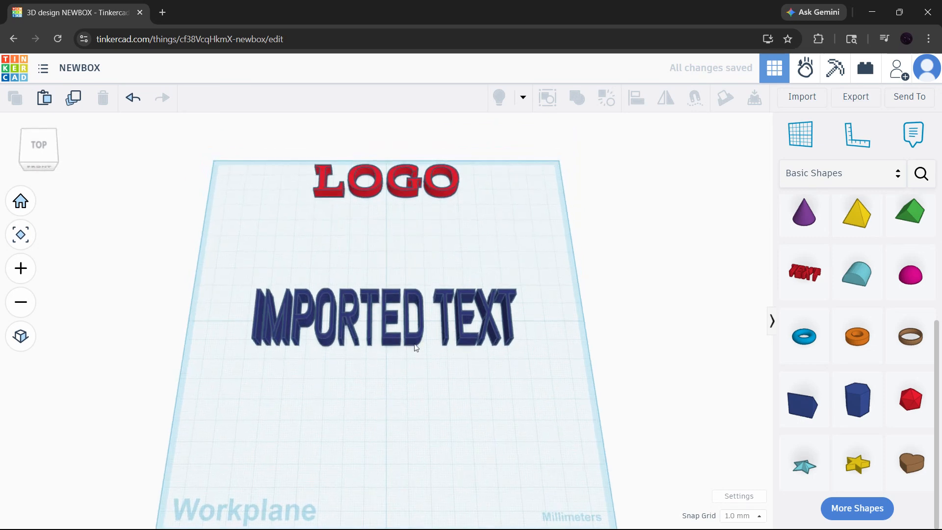
{"action": "left_click", "coordinate": [416, 348]}
{"action": "left_click", "coordinate": [662, 177]}
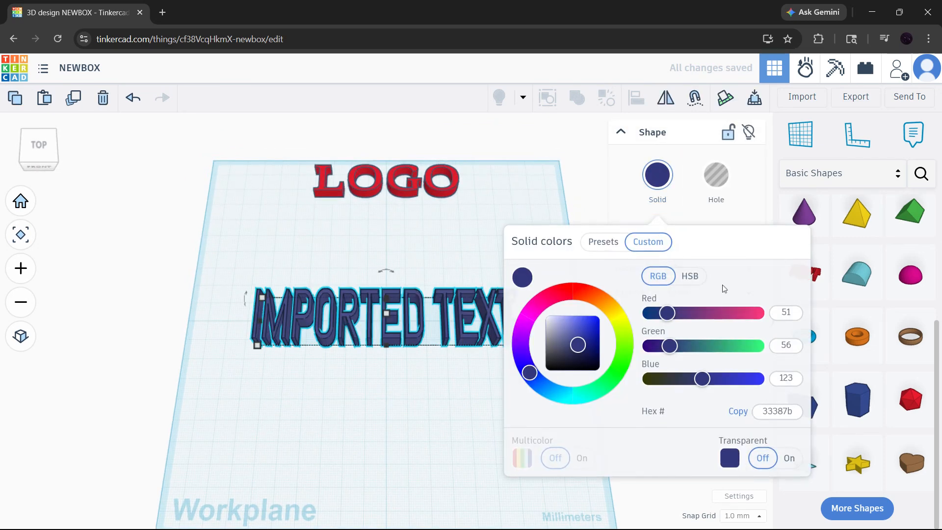
{"action": "left_click", "coordinate": [603, 242]}
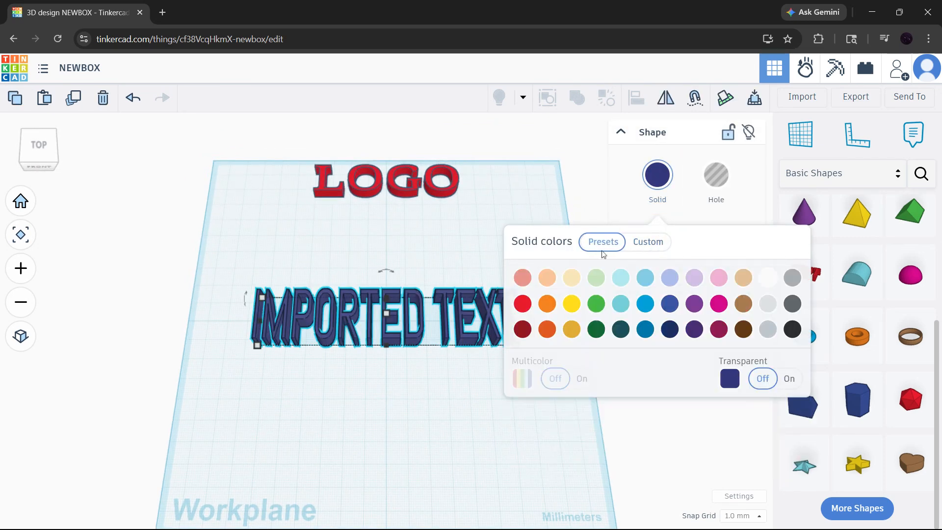
{"action": "left_click", "coordinate": [578, 311]}
{"action": "left_click", "coordinate": [594, 312]}
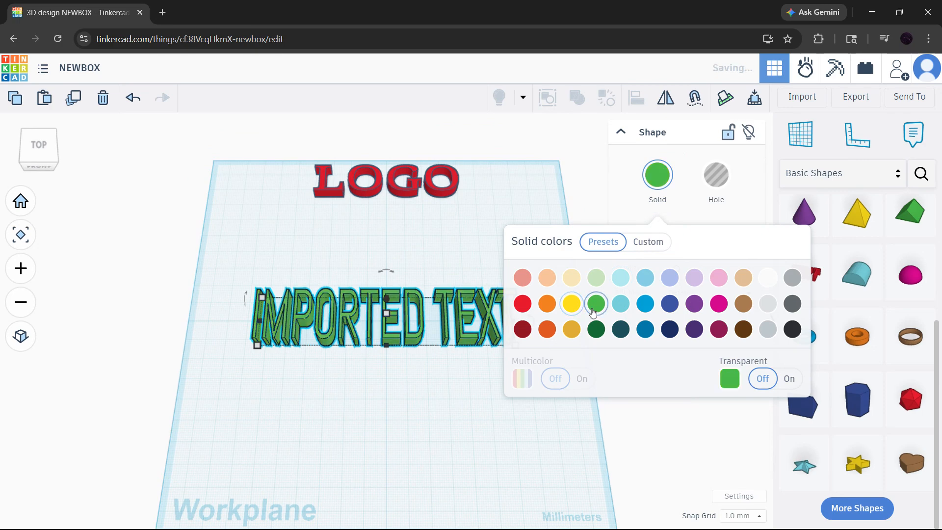
{"action": "left_click", "coordinate": [548, 327]}
{"action": "left_click", "coordinate": [429, 369]}
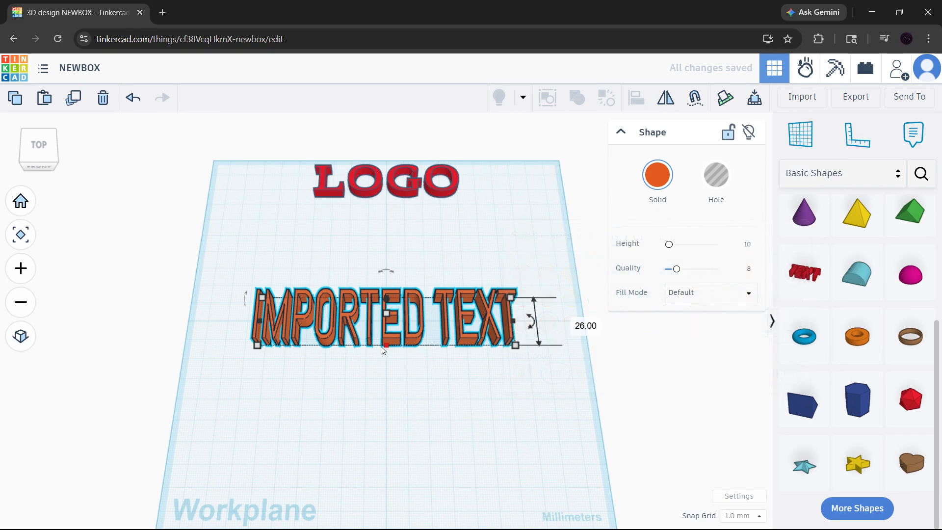
{"action": "left_click", "coordinate": [324, 261]}
Stretch the imported text upward to make its extrusion much taller.
{"action": "scroll", "coordinate": [337, 281], "scroll_direction": "up", "scroll_amount": 1}
{"action": "scroll", "coordinate": [337, 281], "scroll_direction": "up", "scroll_amount": 3}
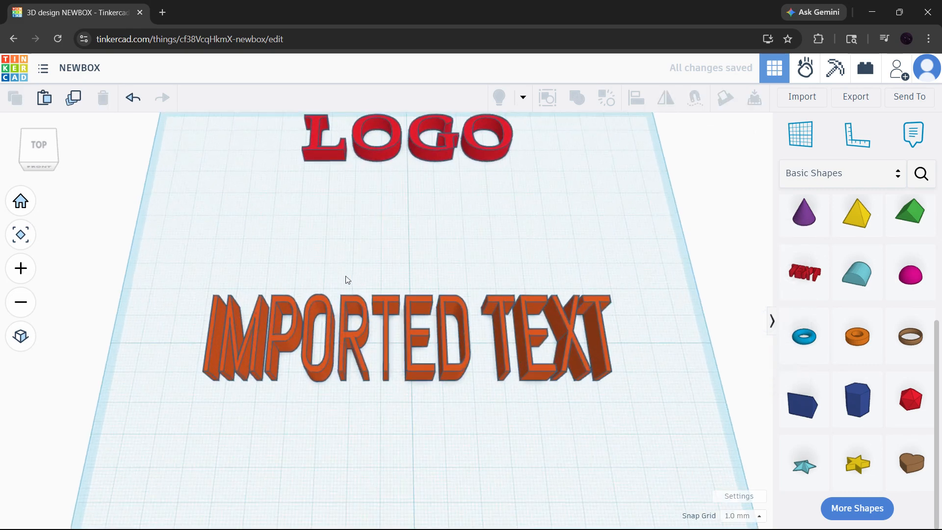
{"action": "right_click_drag", "start_coordinate": [347, 276], "coordinate": [461, 333]}
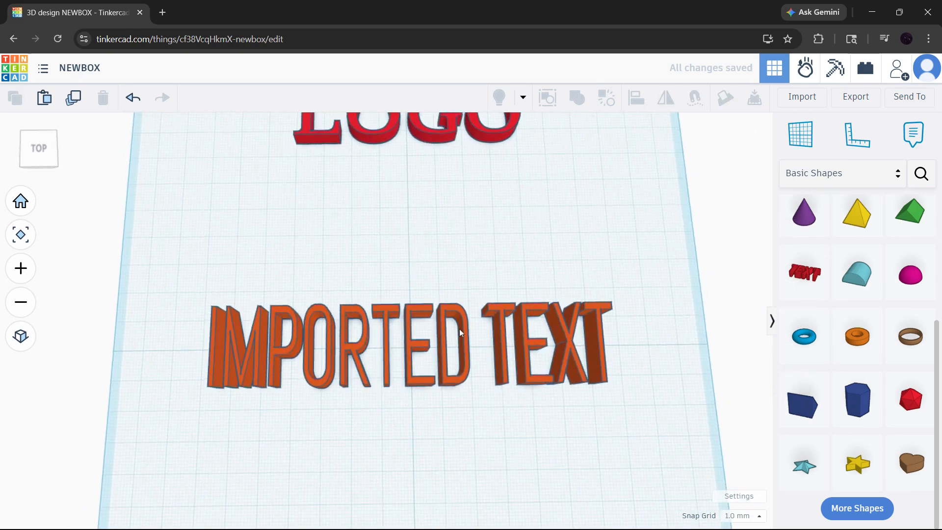
{"action": "left_click", "coordinate": [463, 348]}
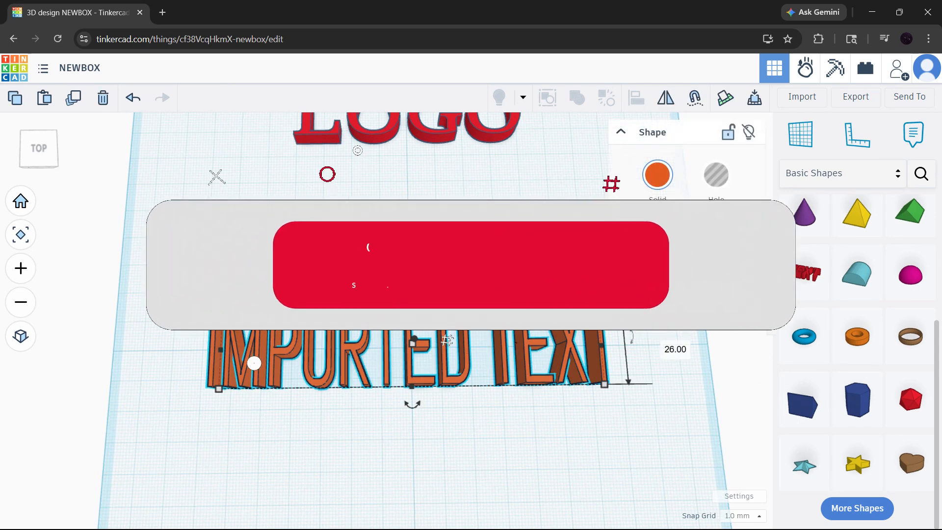
{"action": "left_click_drag", "start_coordinate": [412, 343], "coordinate": [420, 299]}
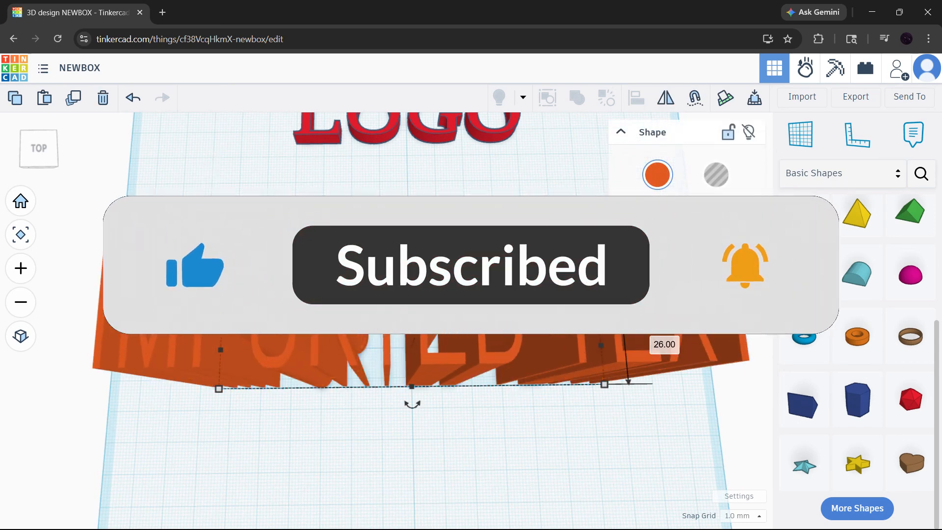